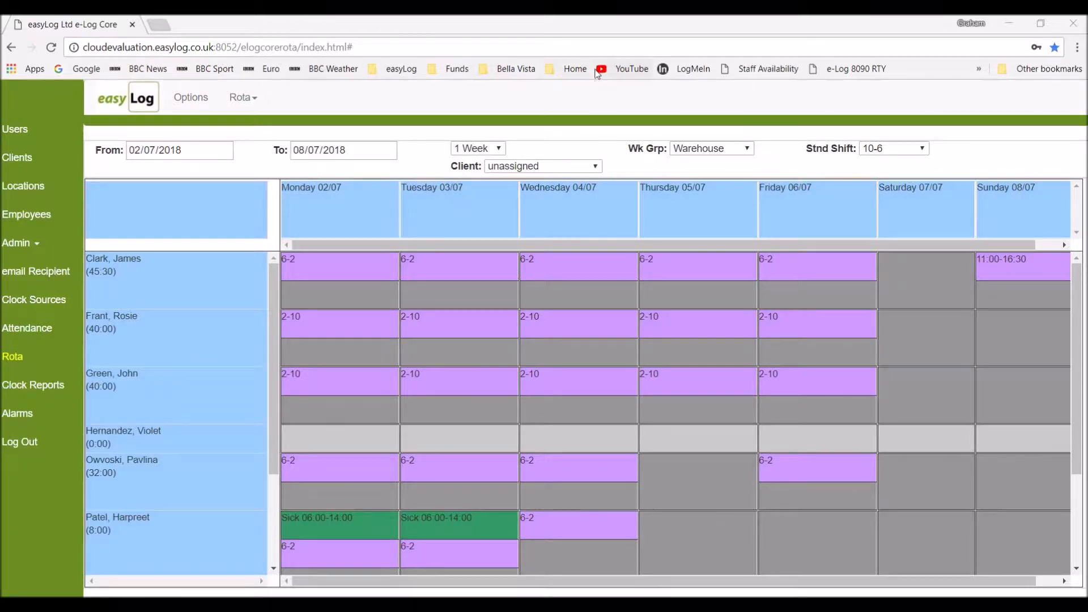
pyautogui.click(403, 69)
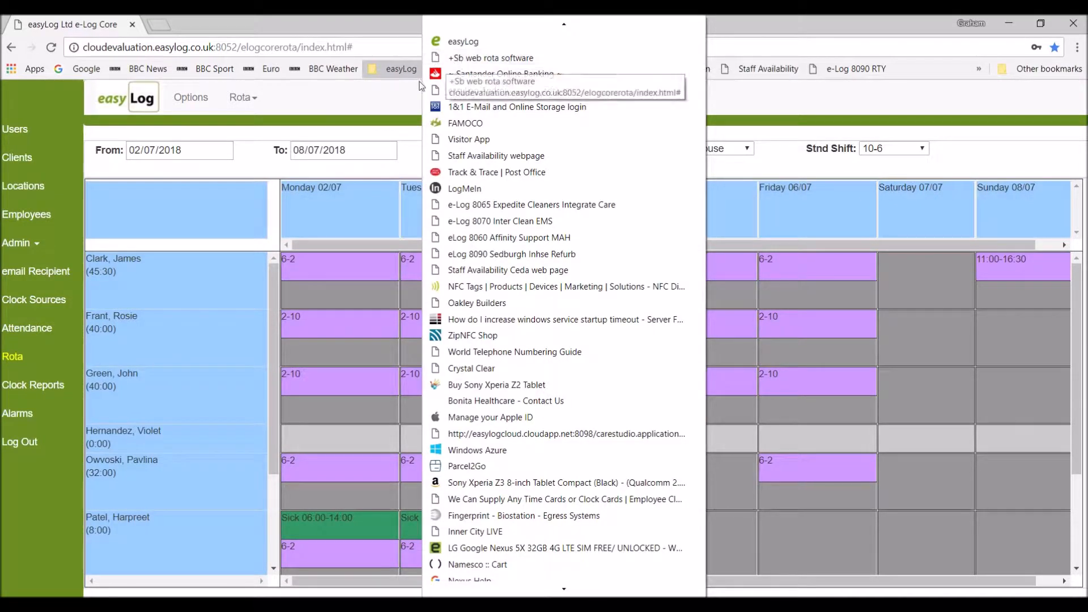
pyautogui.click(401, 102)
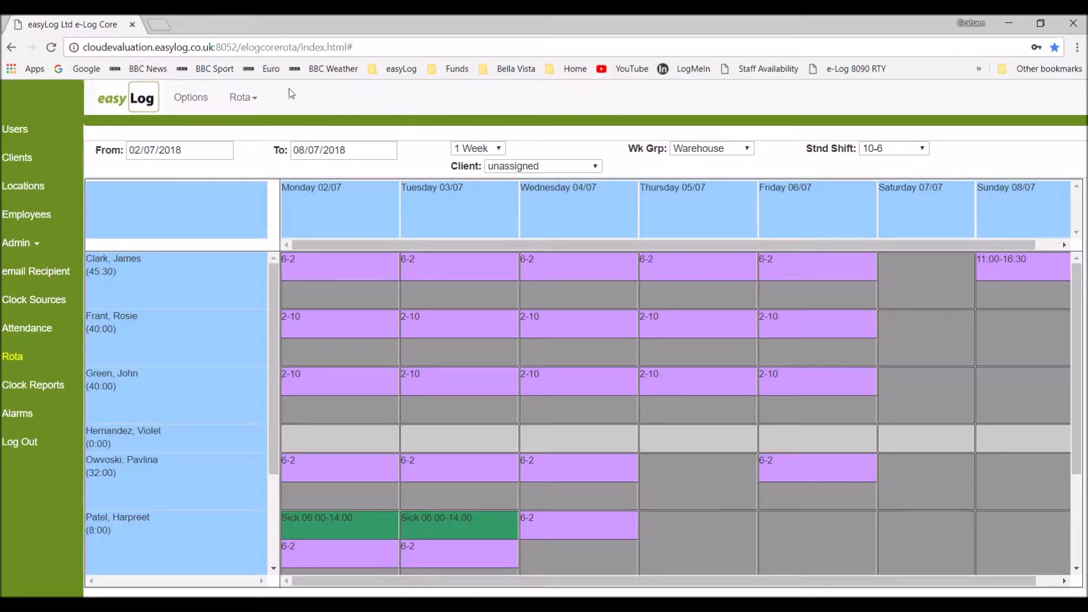
# Put the rota in payroll selection mode and automatically authorise the second employee's Wednesday 04/07 2-10 shift to band.
pyautogui.click(245, 98)
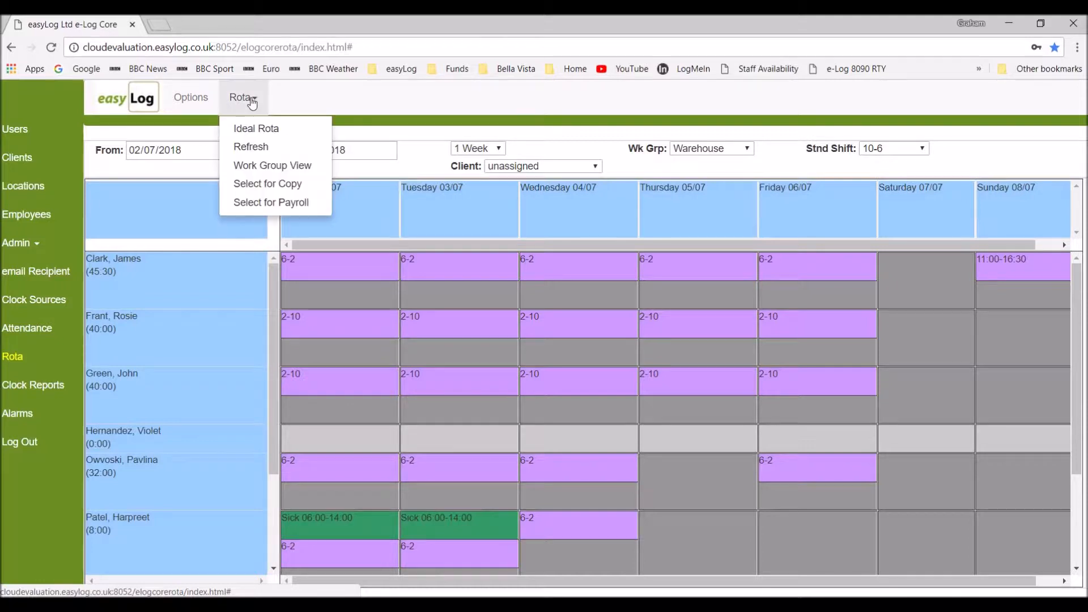
pyautogui.click(259, 201)
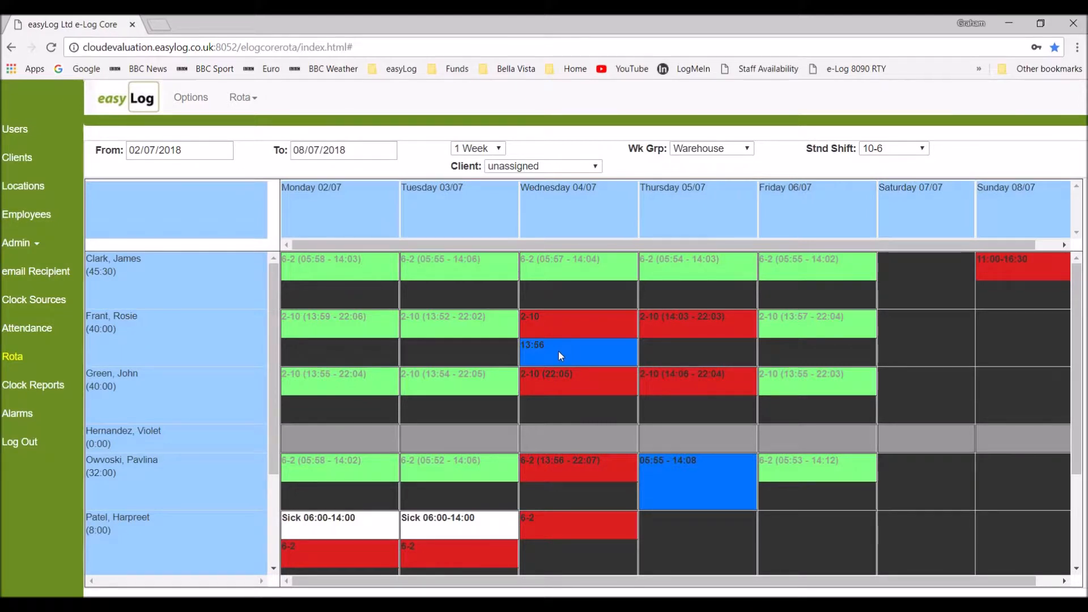
pyautogui.click(563, 319)
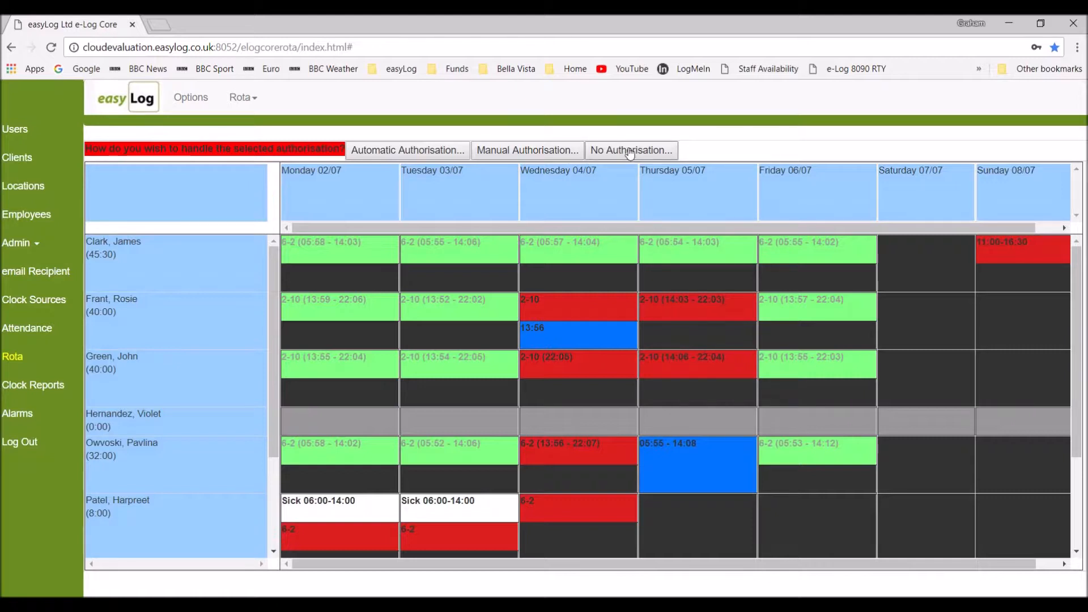
pyautogui.click(404, 151)
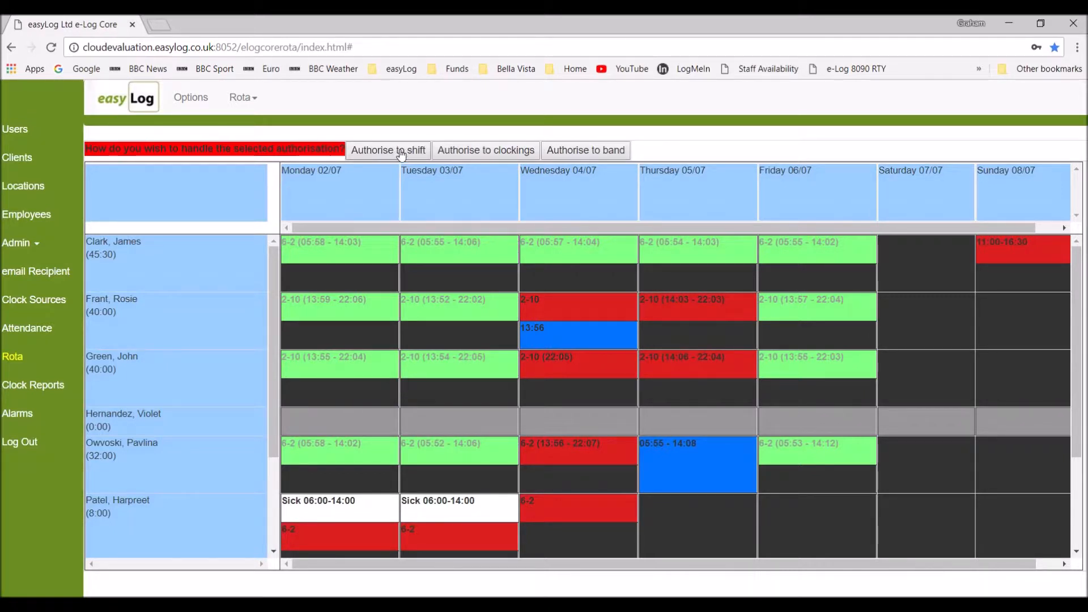
pyautogui.click(607, 155)
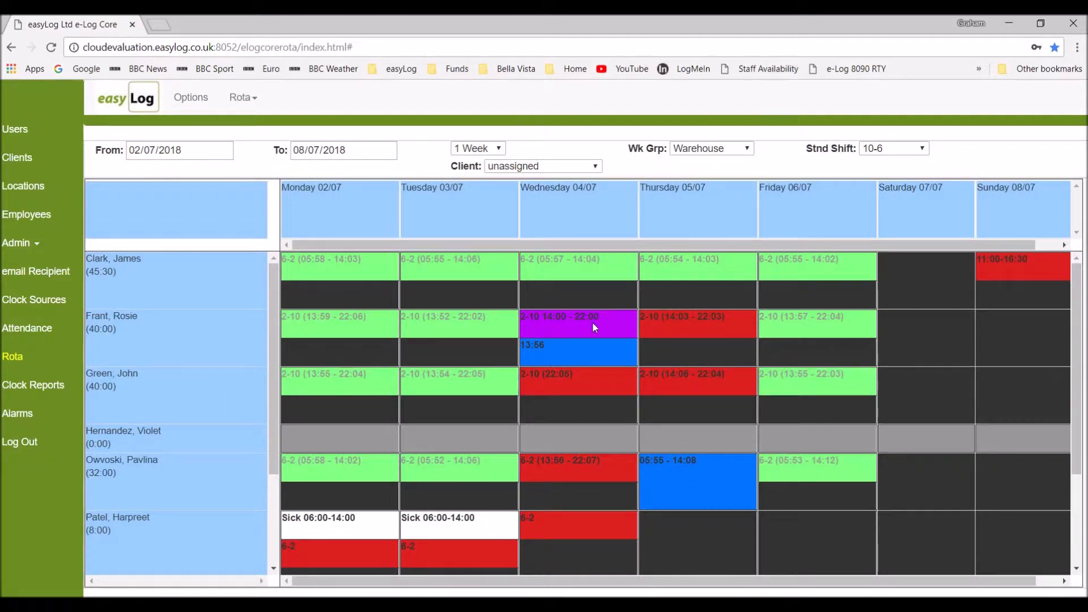
# Manually authorise the second employee's Thursday 05/07 2-10 shift from 14:00 to 22:00 and save it.
pyautogui.click(697, 325)
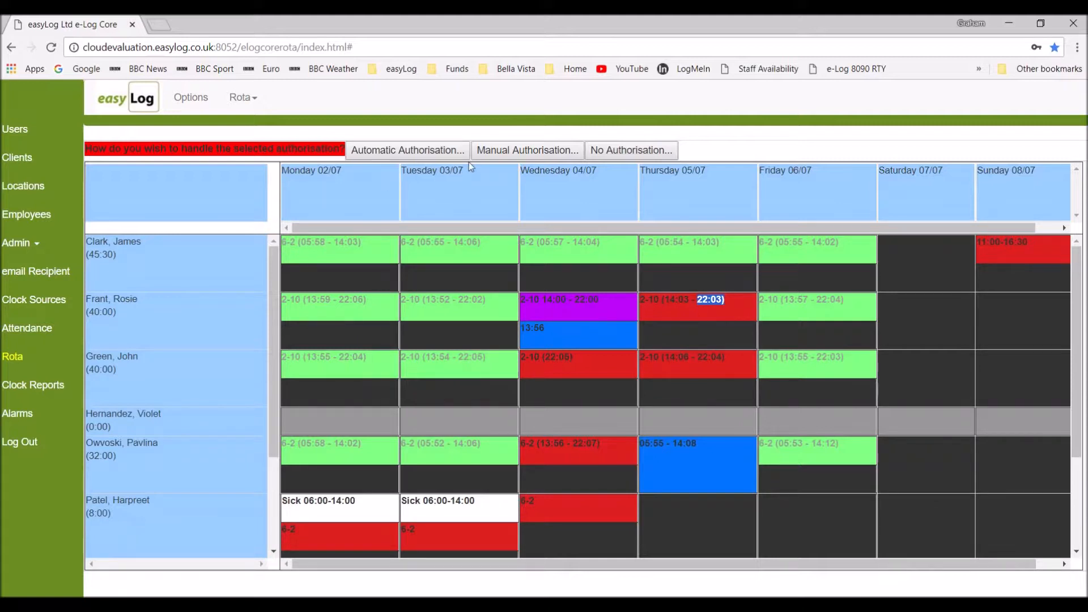
pyautogui.click(495, 151)
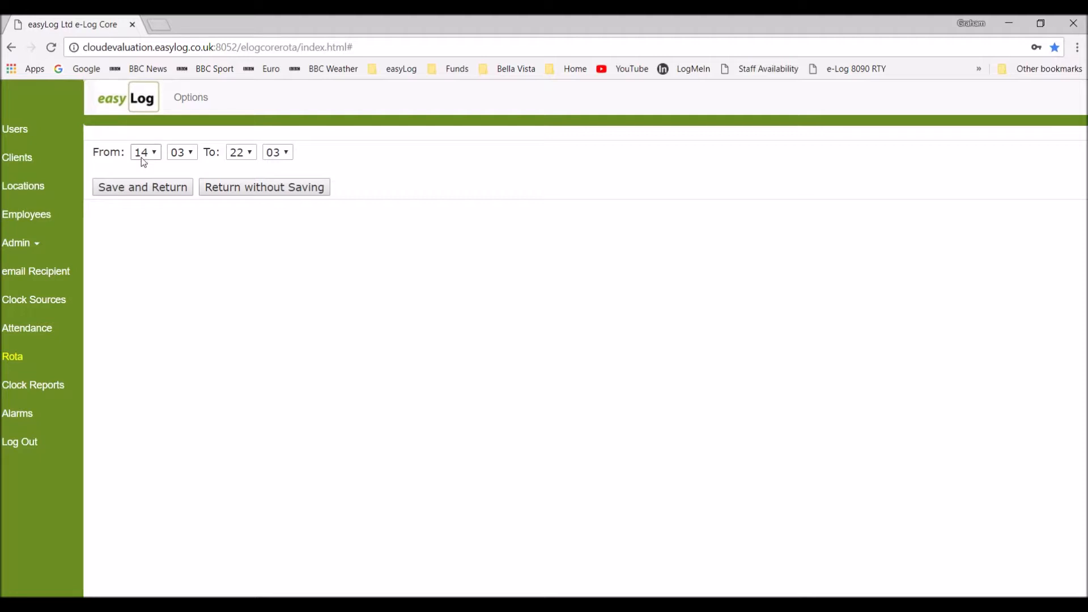
pyautogui.click(192, 153)
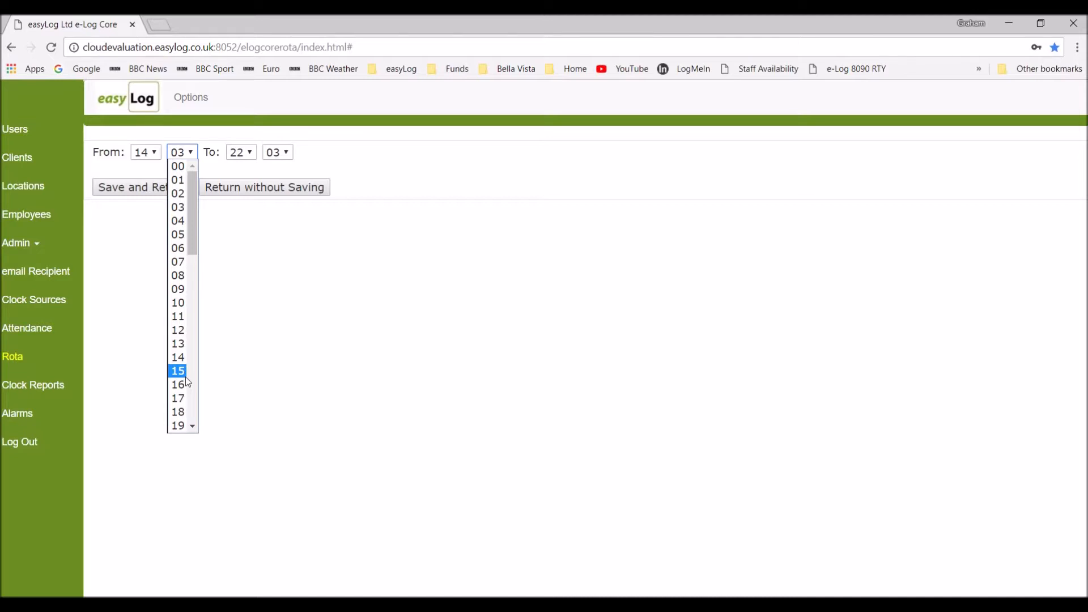
pyautogui.click(179, 166)
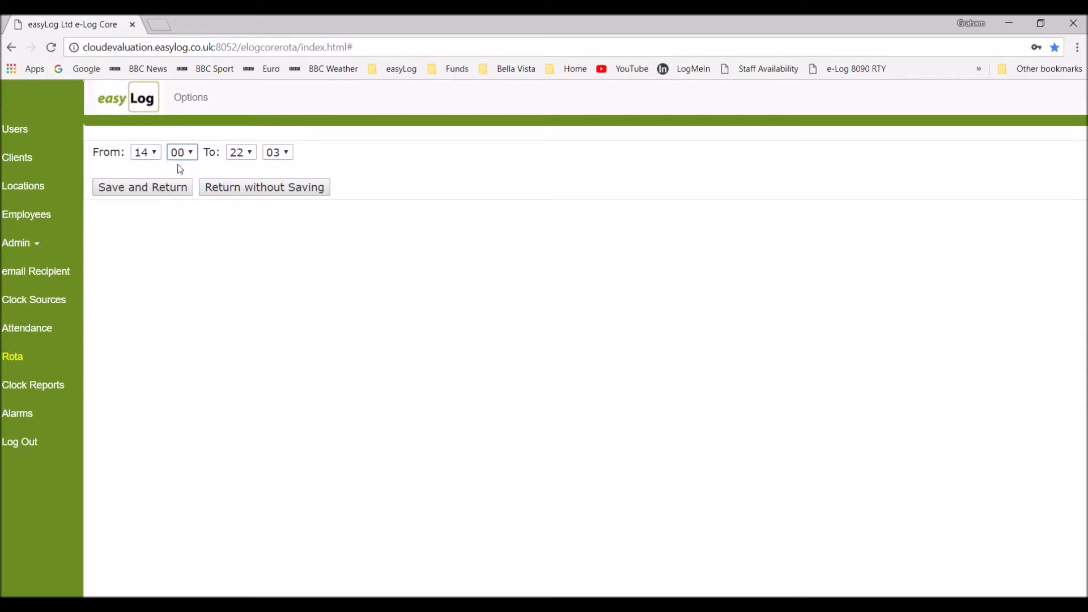
pyautogui.click(287, 155)
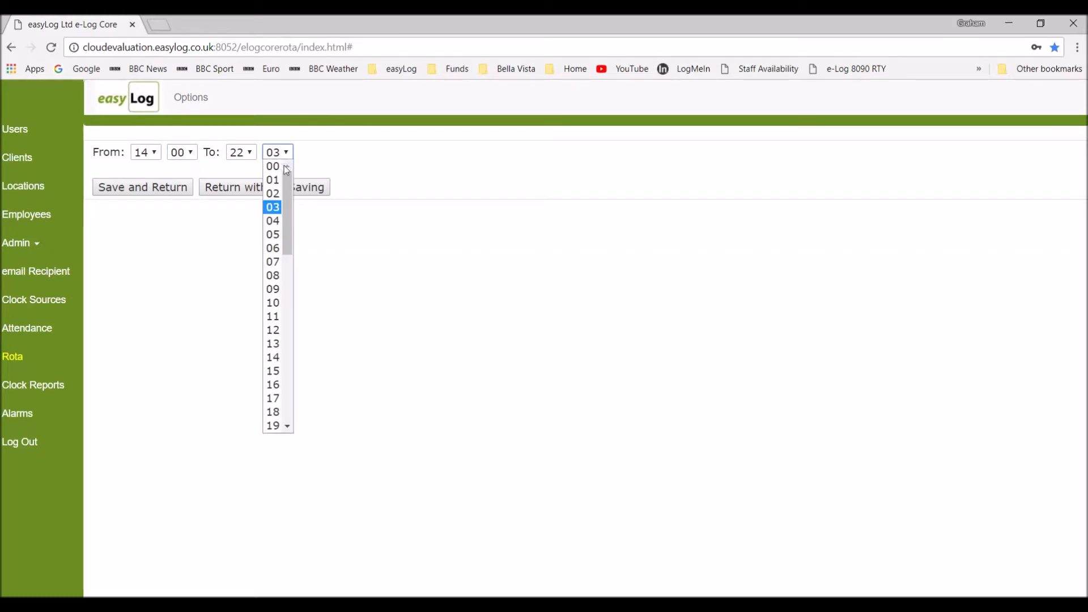
pyautogui.click(272, 167)
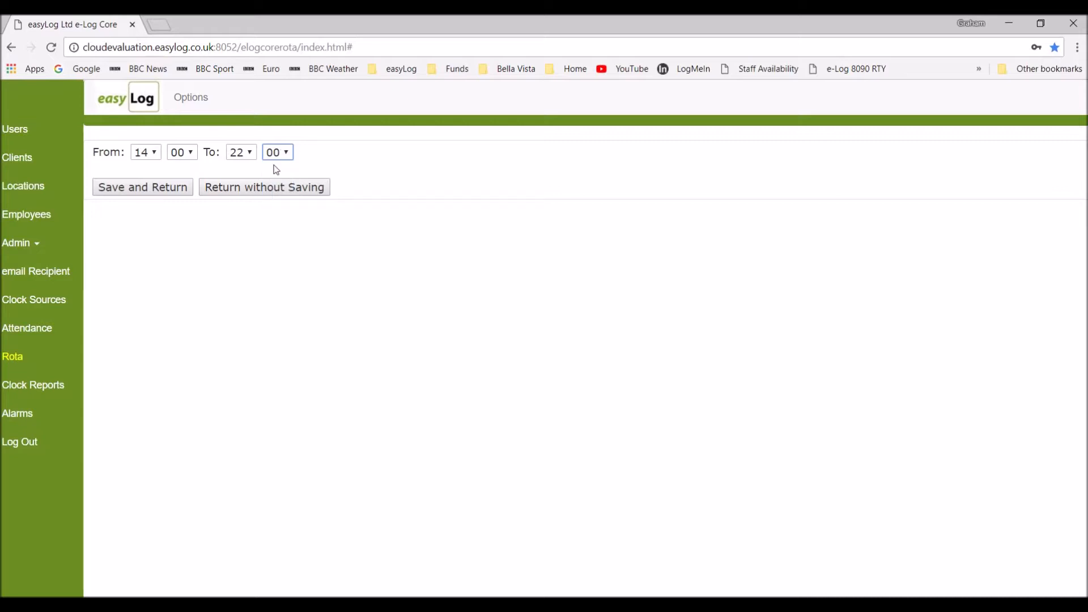
pyautogui.click(161, 186)
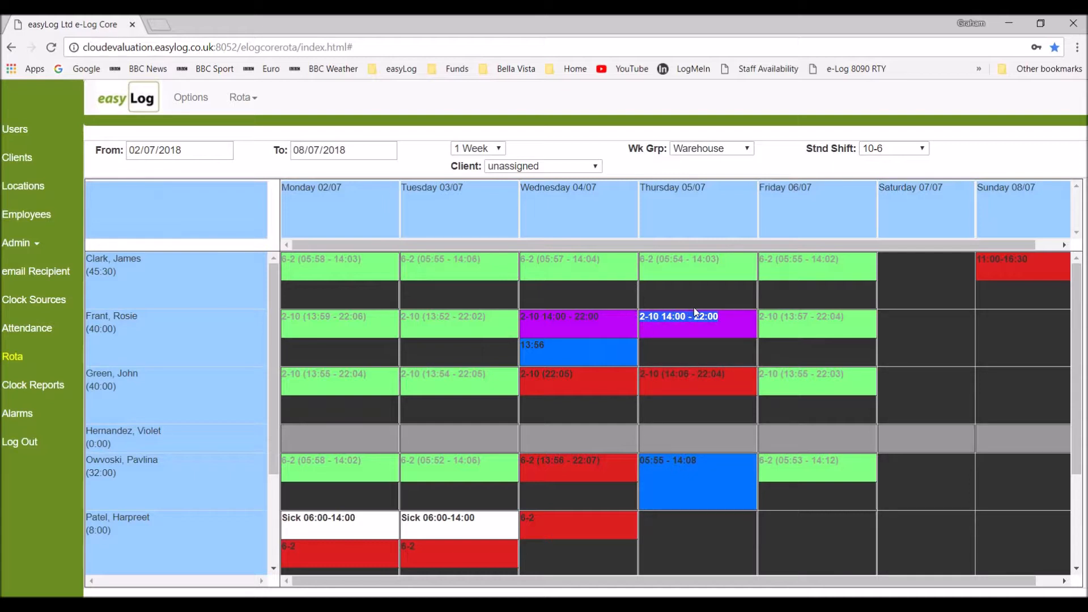
# Authorise the unscheduled Thursday 05/07 clocking of 05:55 - 14:08 as the Warehouse work group's standard shift 6-2 and save it.
pyautogui.click(710, 487)
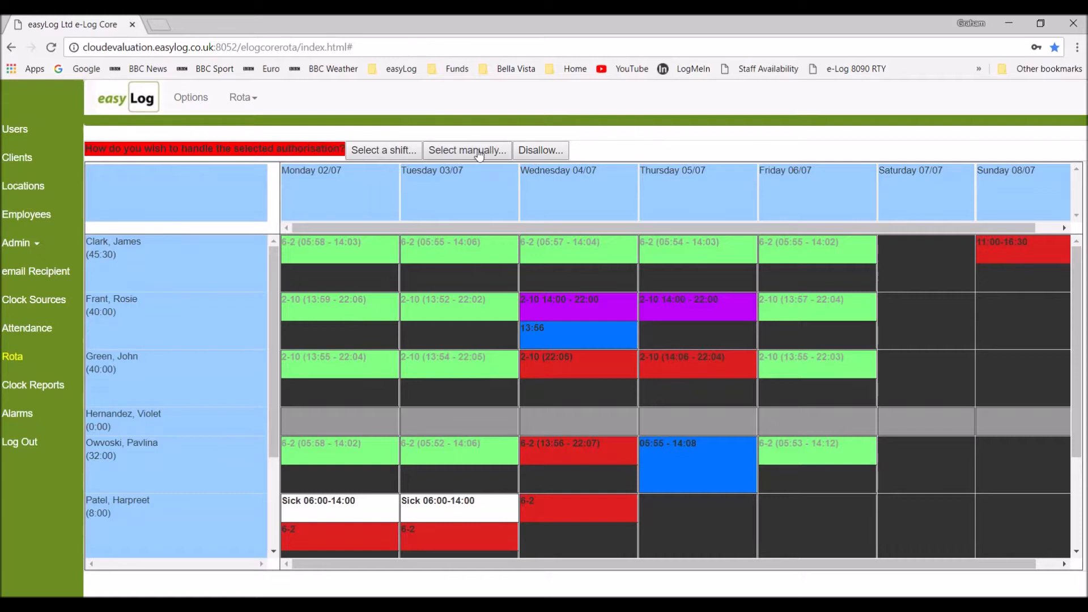
pyautogui.click(378, 152)
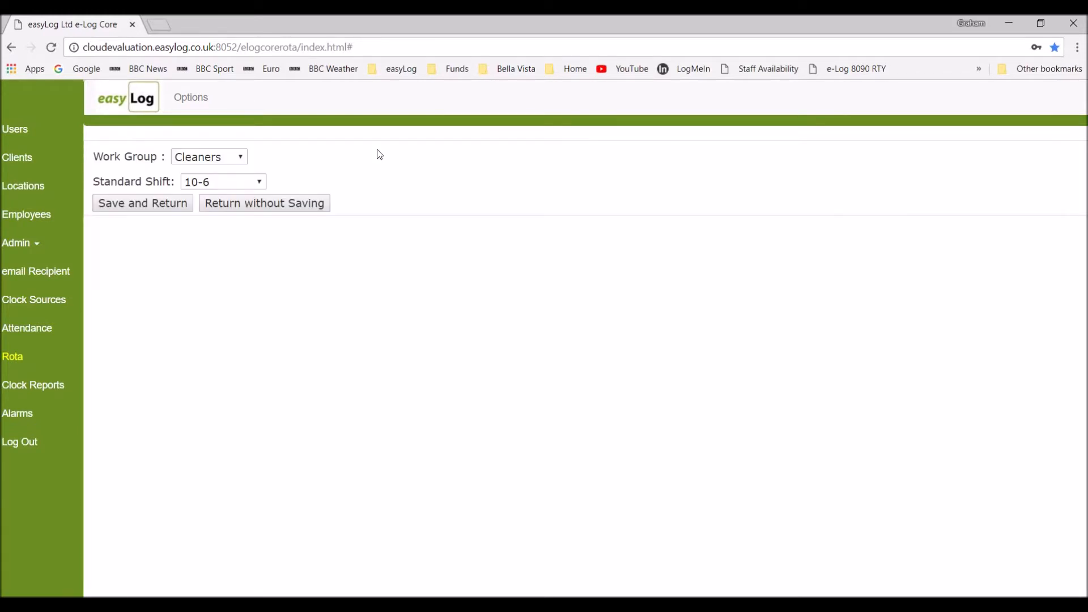
pyautogui.click(216, 157)
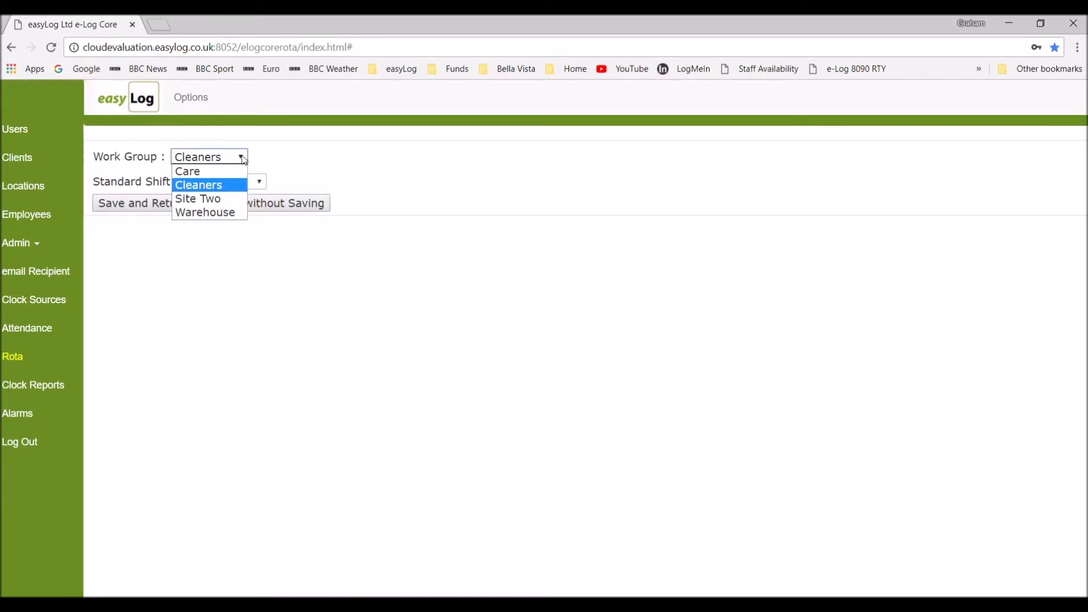
pyautogui.click(220, 213)
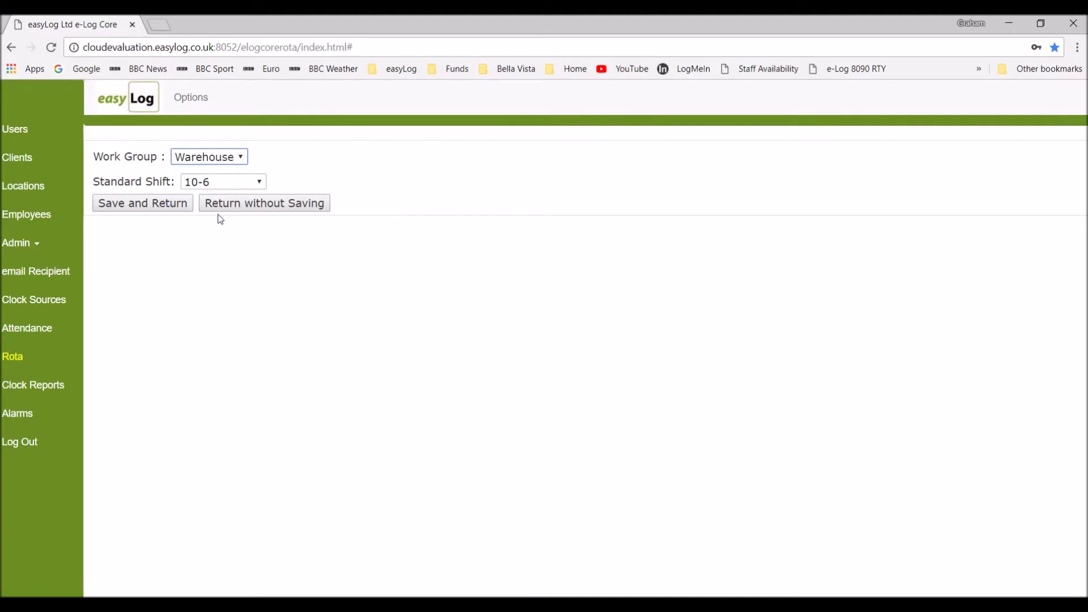
pyautogui.click(259, 182)
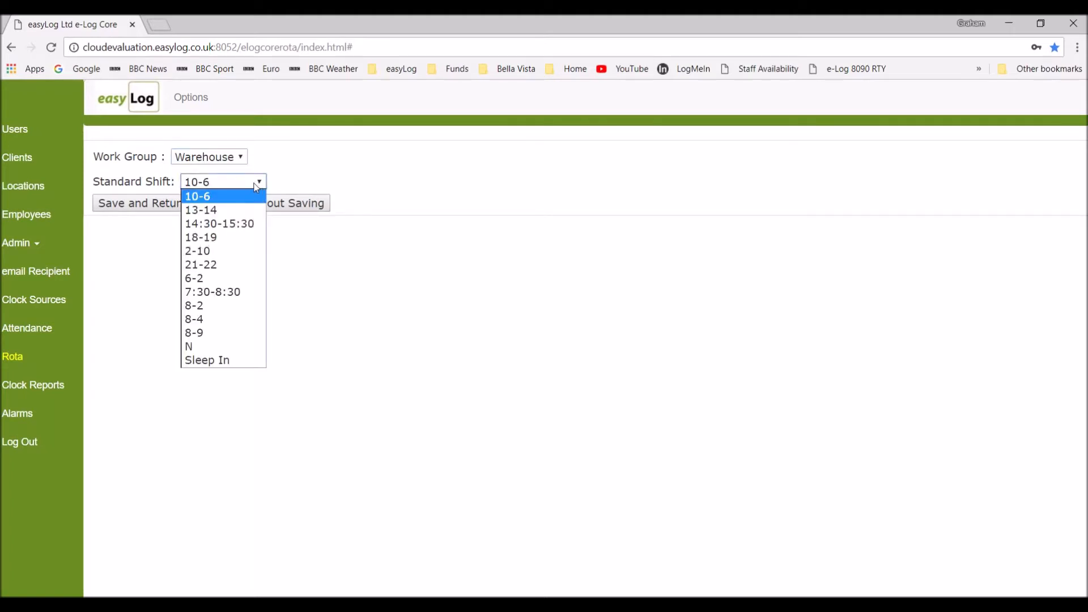
pyautogui.click(199, 282)
pyautogui.click(151, 205)
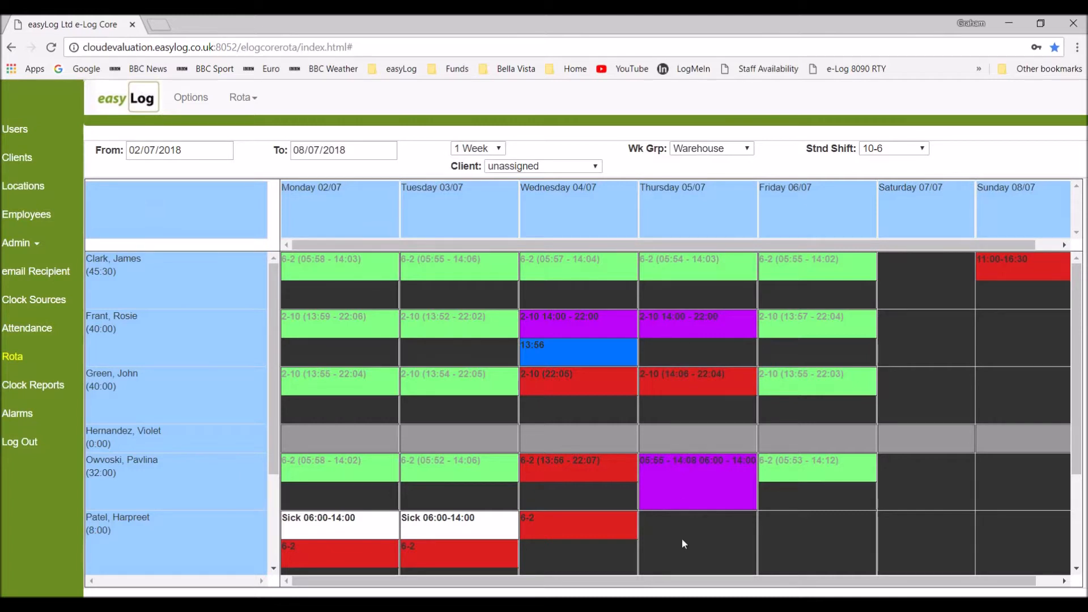
# Authorise the sick employee's 6-2 shifts on Monday 02/07 and Tuesday 03/07, and save the authorisations.
pyautogui.scroll(-1, 697, 482)
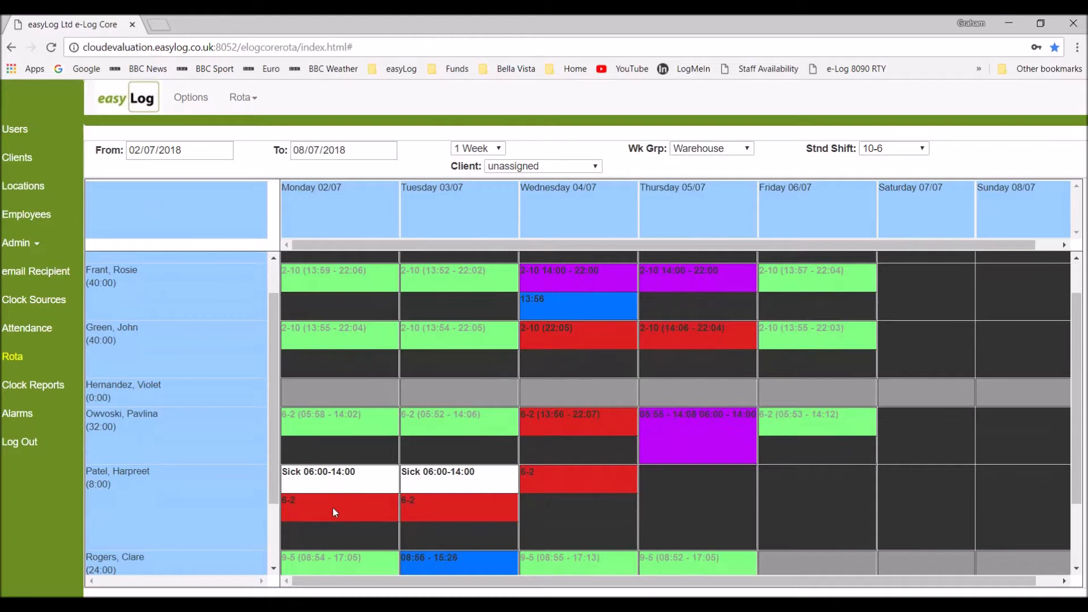
pyautogui.click(332, 508)
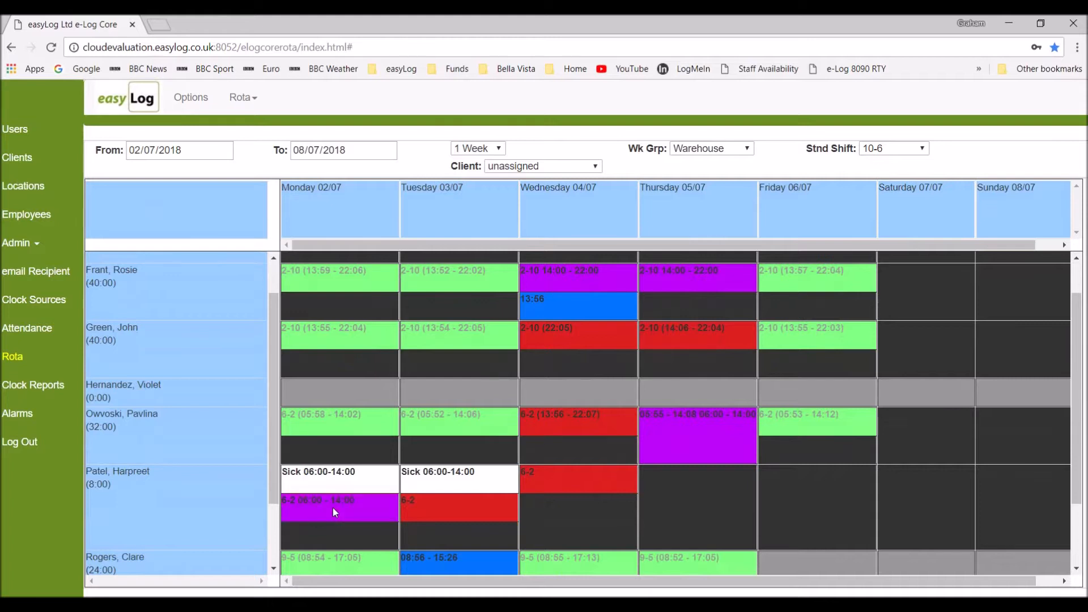
pyautogui.click(452, 510)
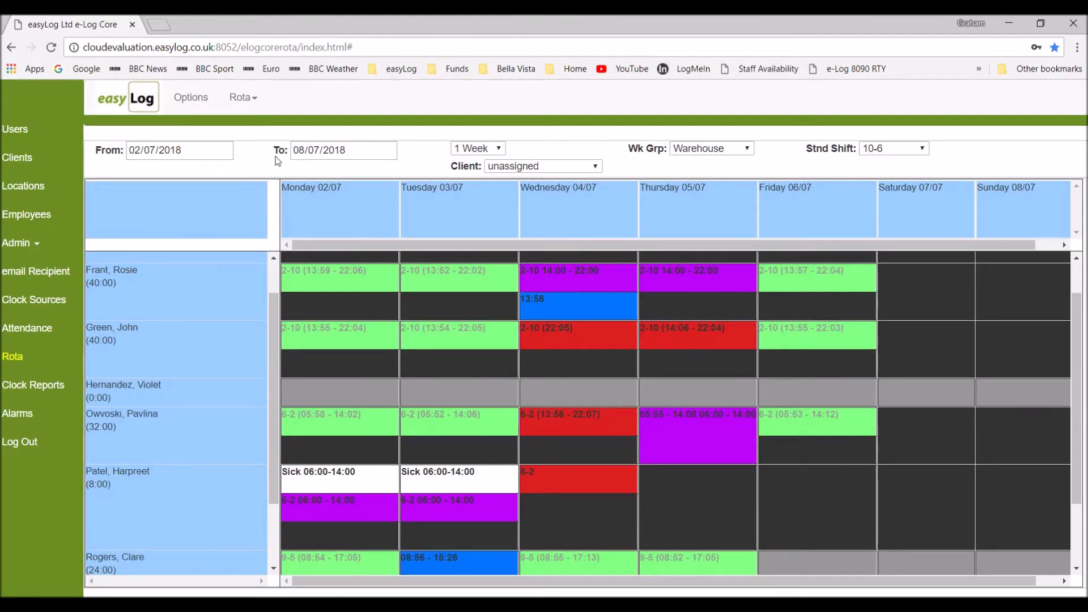
pyautogui.click(252, 102)
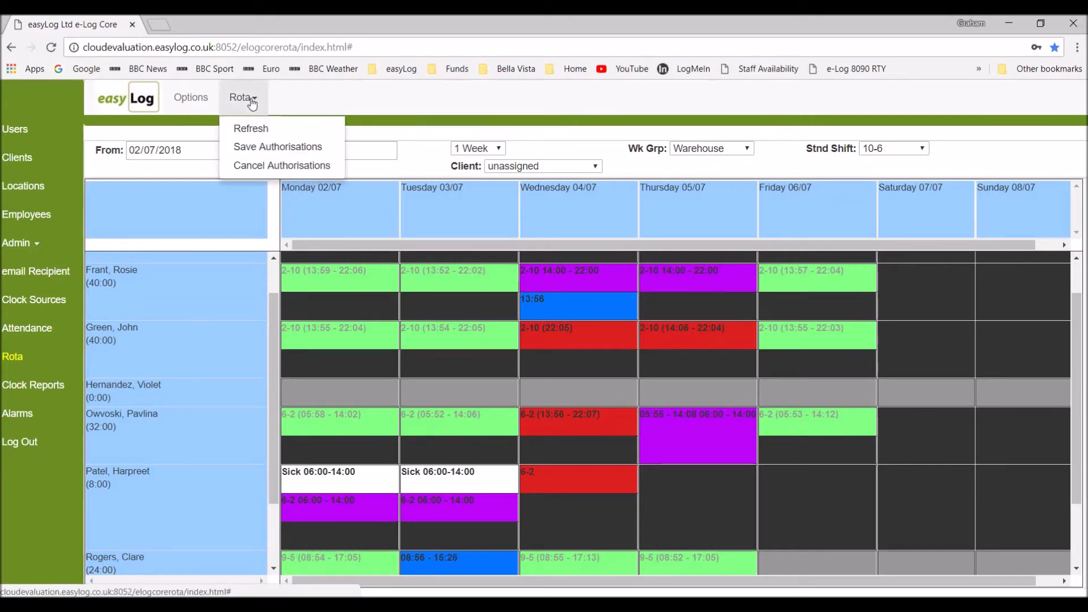
pyautogui.click(260, 149)
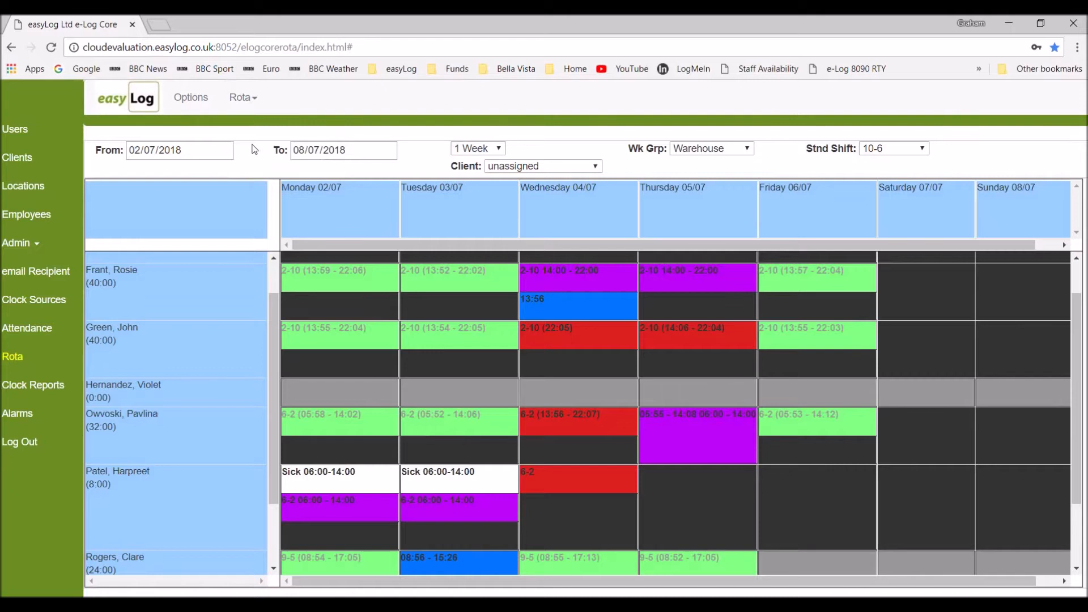
# Show the Warehouse payroll report for 02/07/2018 to 08/07/2018 and examine all its columns.
pyautogui.click(253, 100)
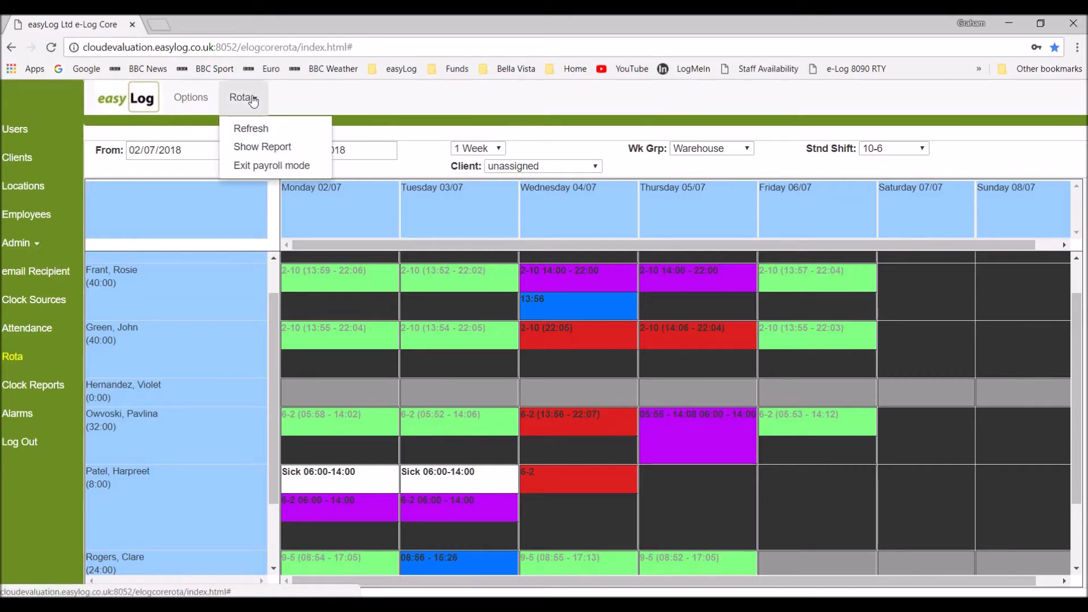
pyautogui.click(259, 148)
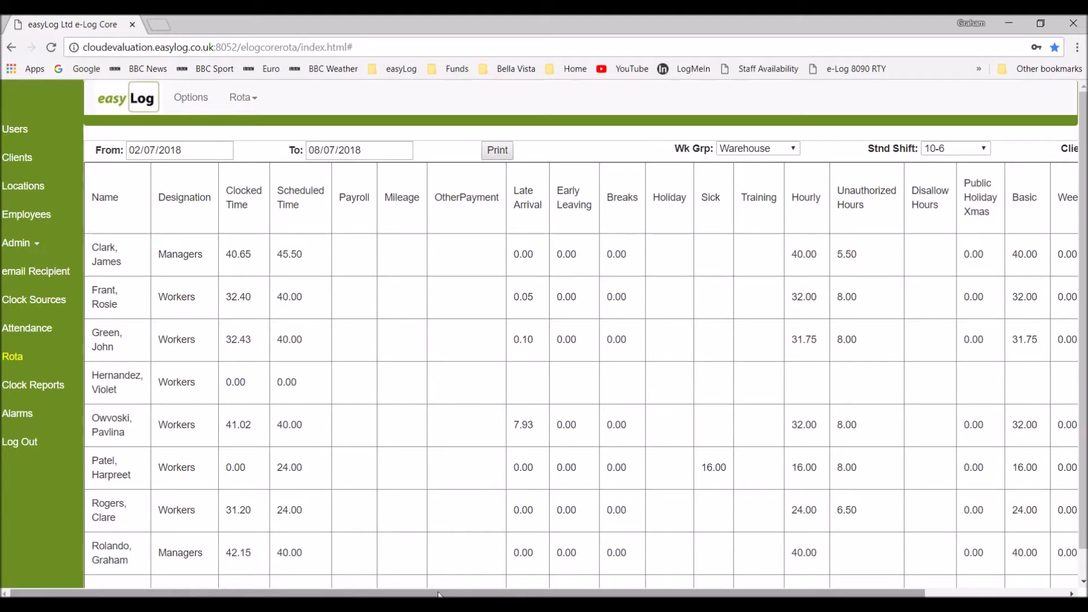
pyautogui.moveTo(439, 594); pyautogui.dragTo(441, 595)
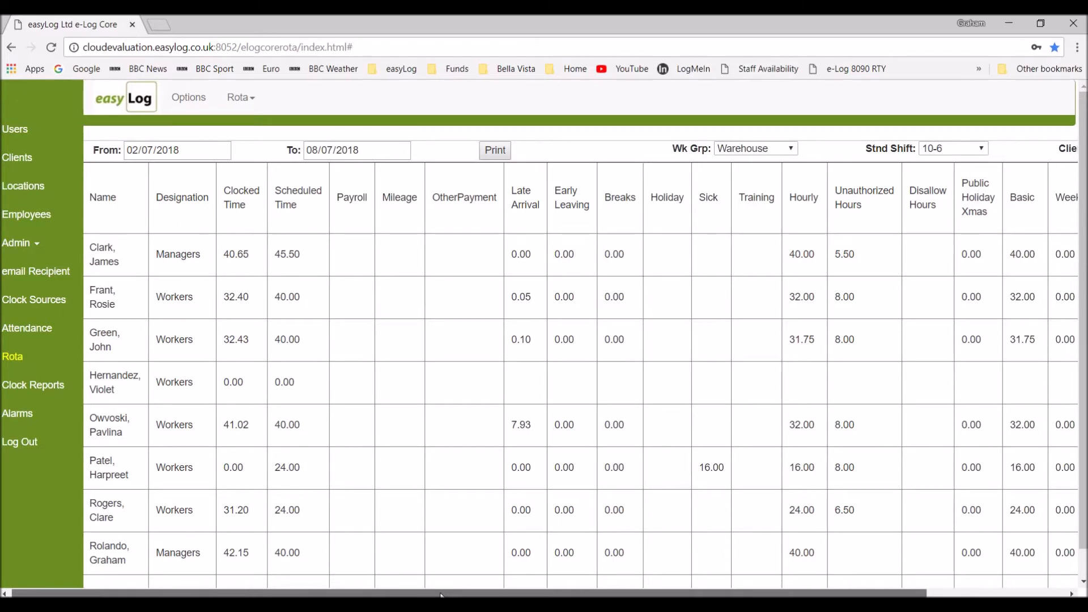
pyautogui.moveTo(441, 595); pyautogui.dragTo(580, 596)
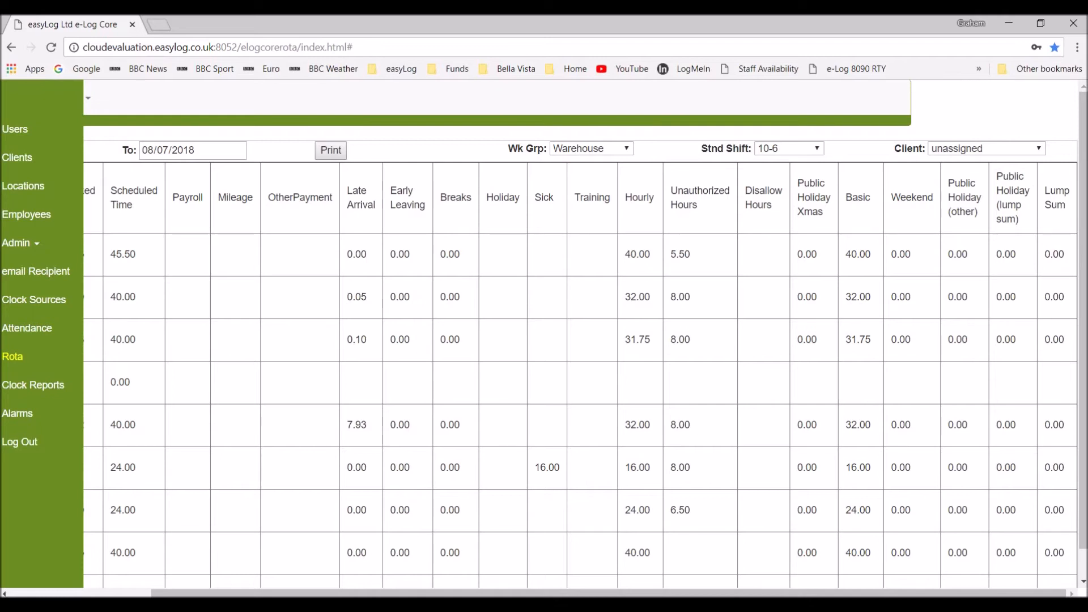
pyautogui.moveTo(299, 593); pyautogui.dragTo(130, 592)
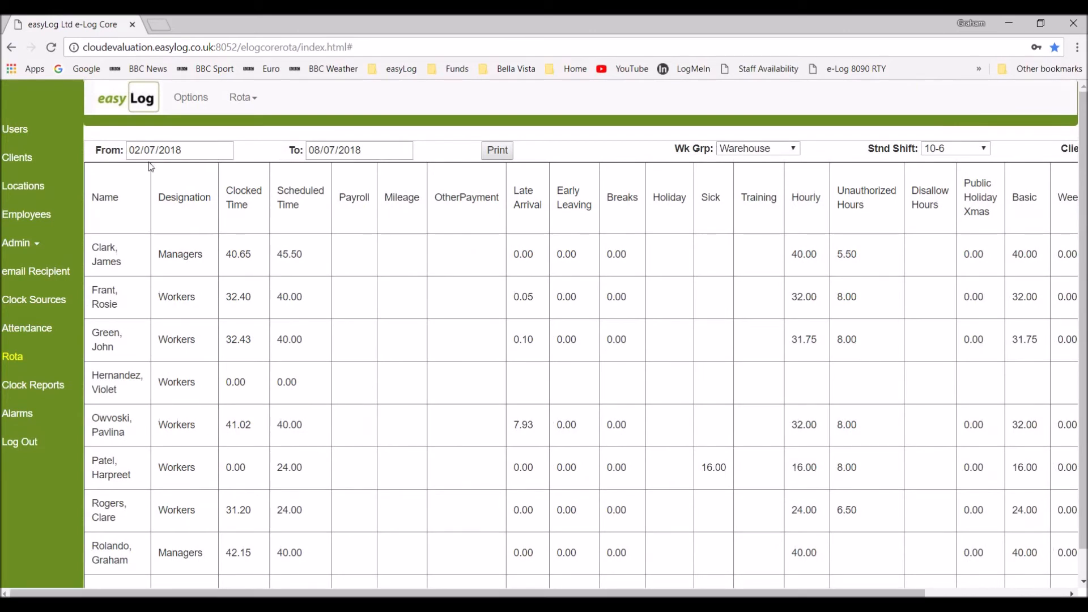
# Open the list of further reports and outputs available from the payroll report.
pyautogui.click(240, 97)
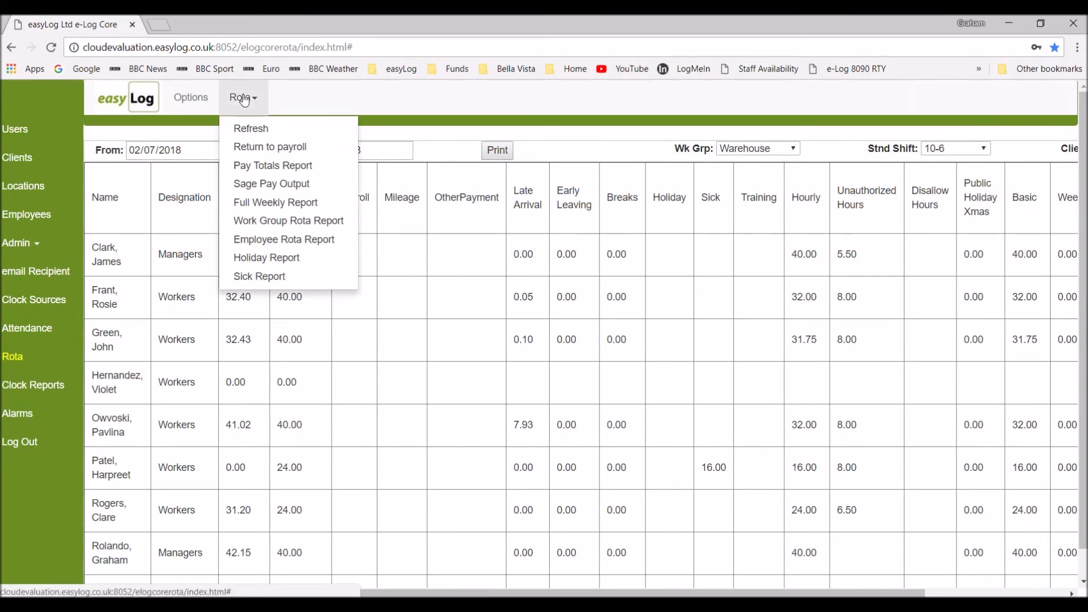